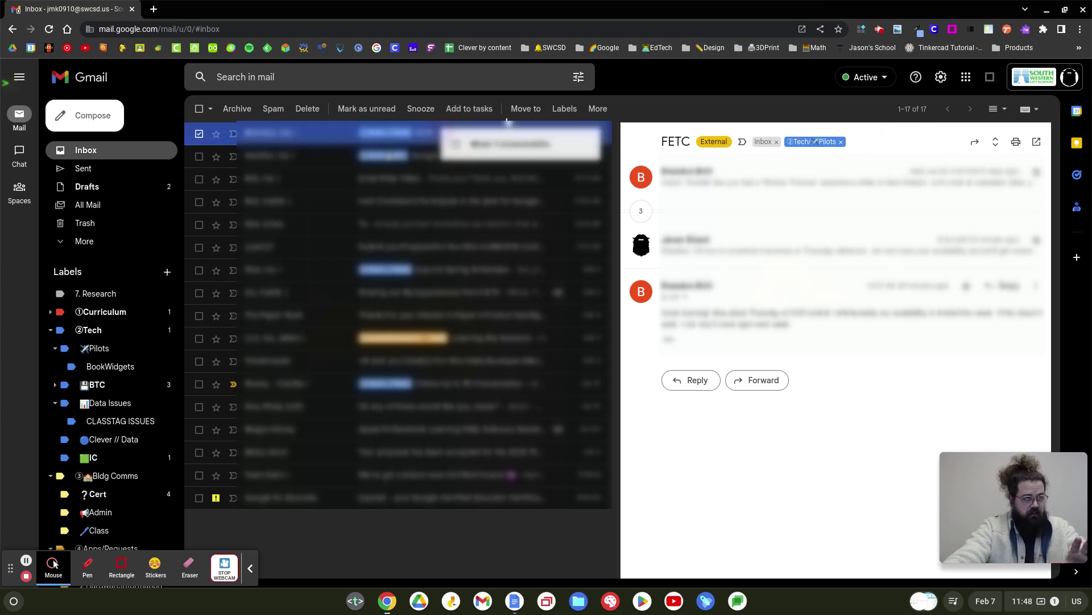
Open Gmail's full settings on the Forwarding tab.
click(600, 111)
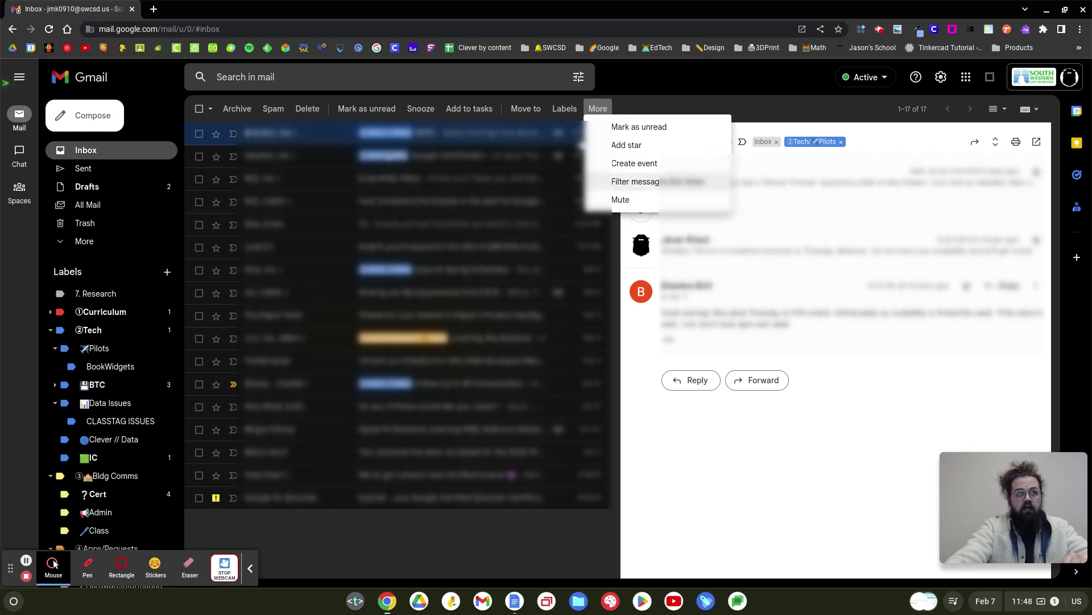
click(876, 285)
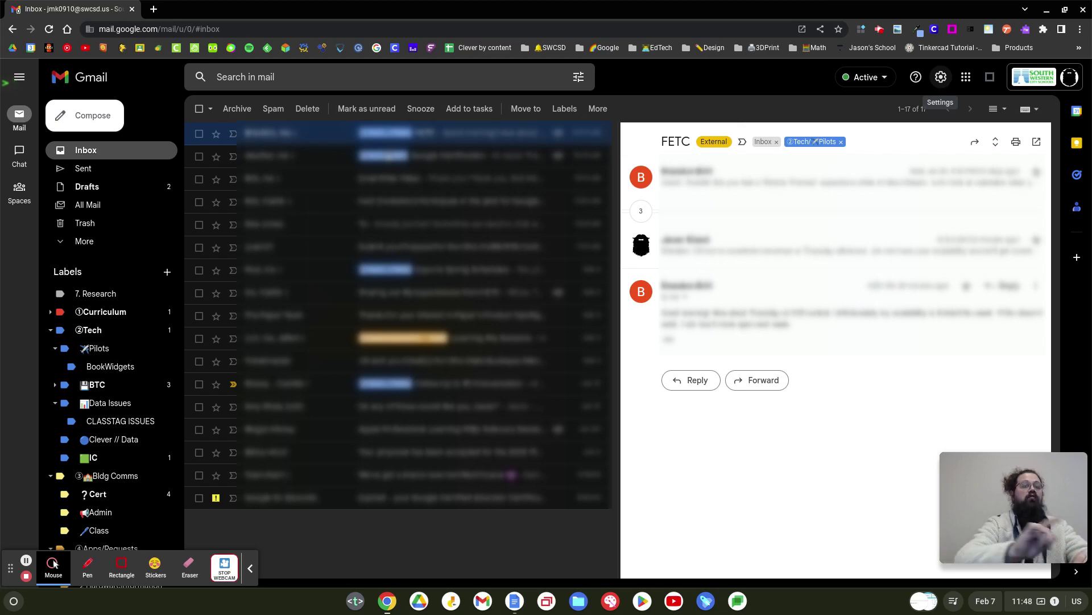
click(941, 80)
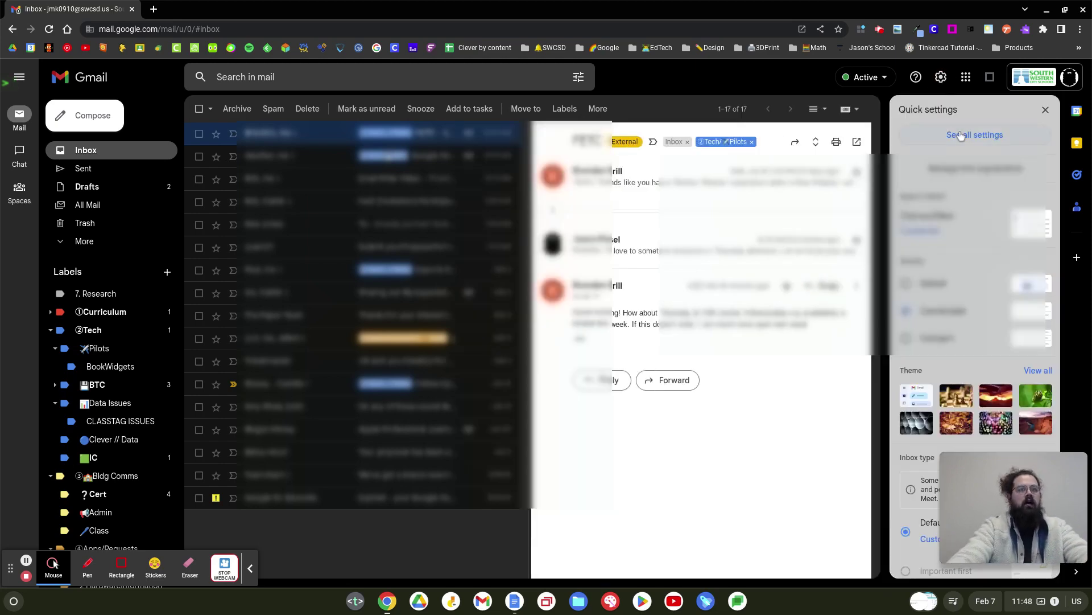
click(942, 78)
click(941, 78)
click(993, 141)
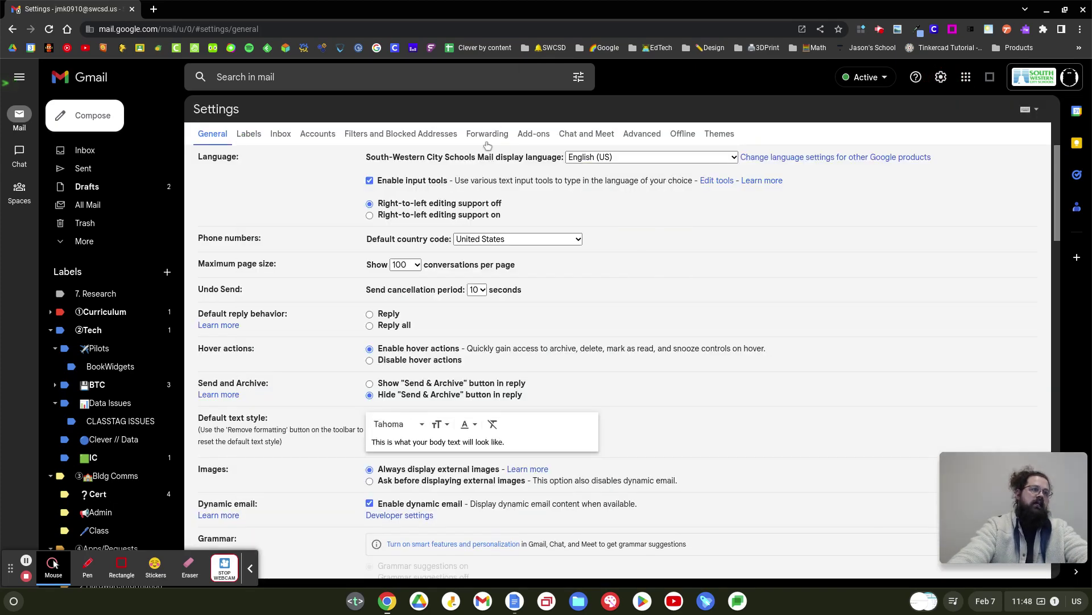
click(487, 137)
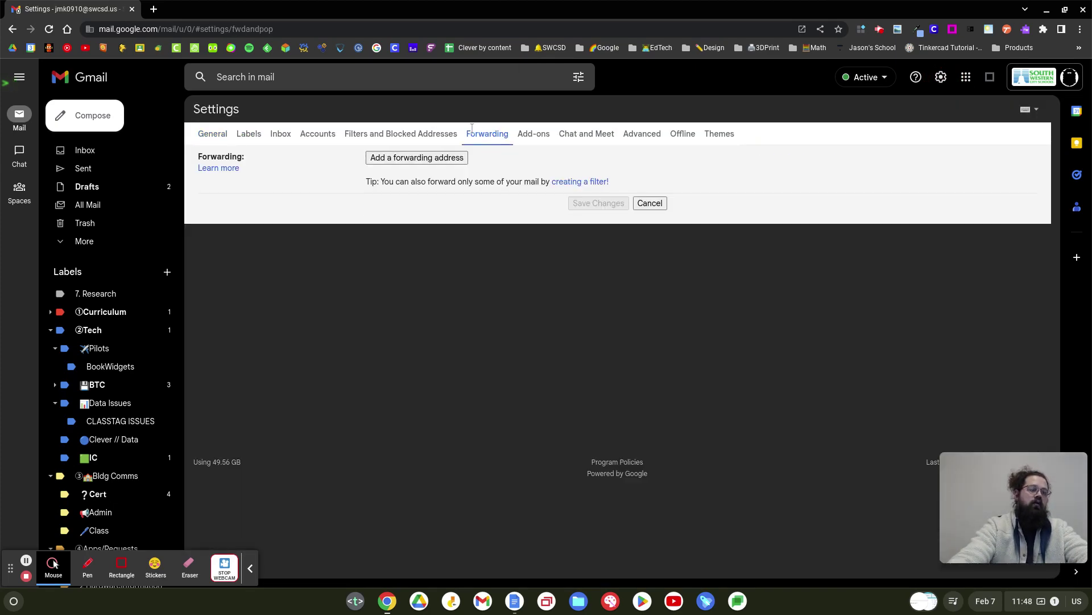
Add the new forwarding e-mail address and confirm forwarding to it.
click(426, 158)
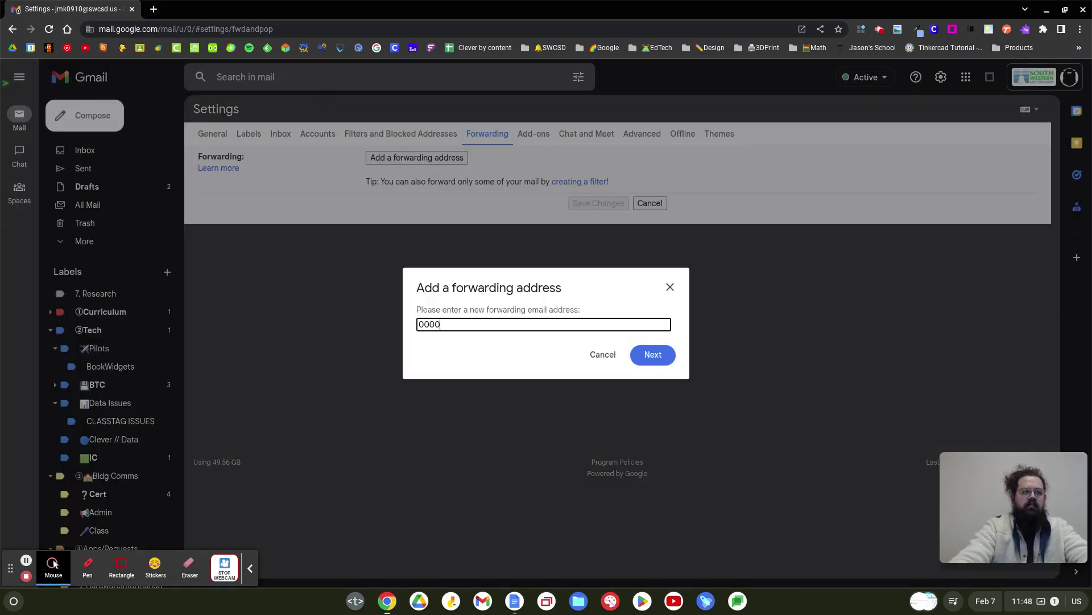
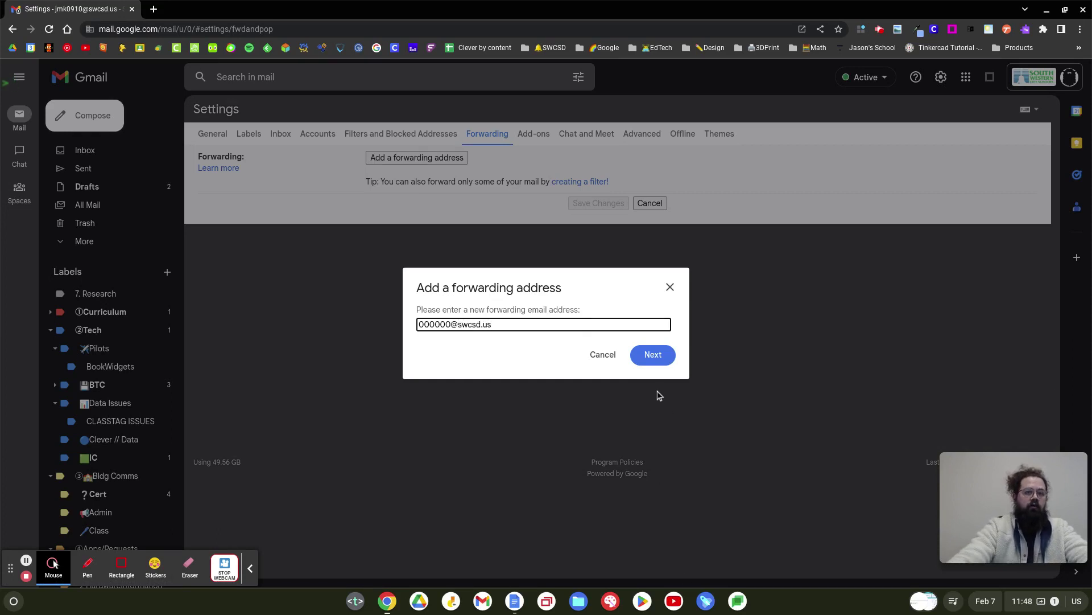
click(653, 354)
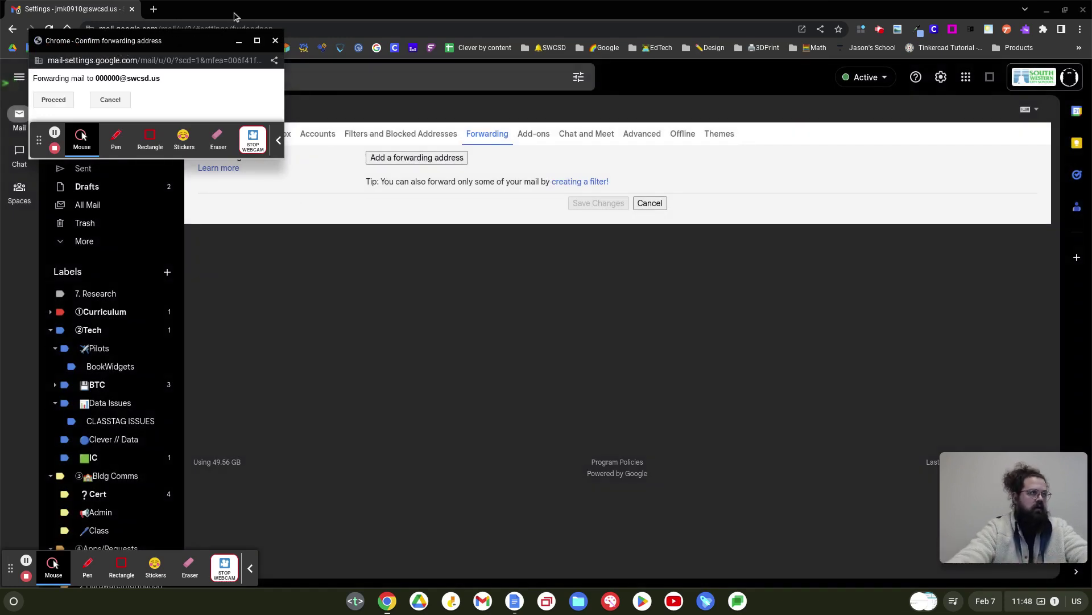
click(53, 100)
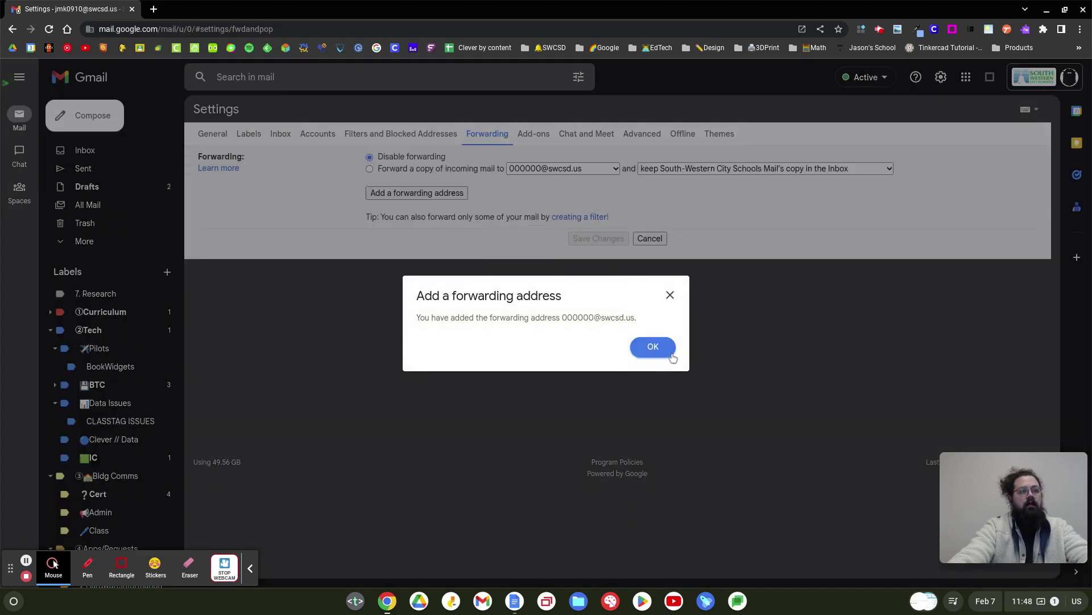
Dismiss the address-added notice, close the filter form, and cancel back to the Inbox.
click(653, 346)
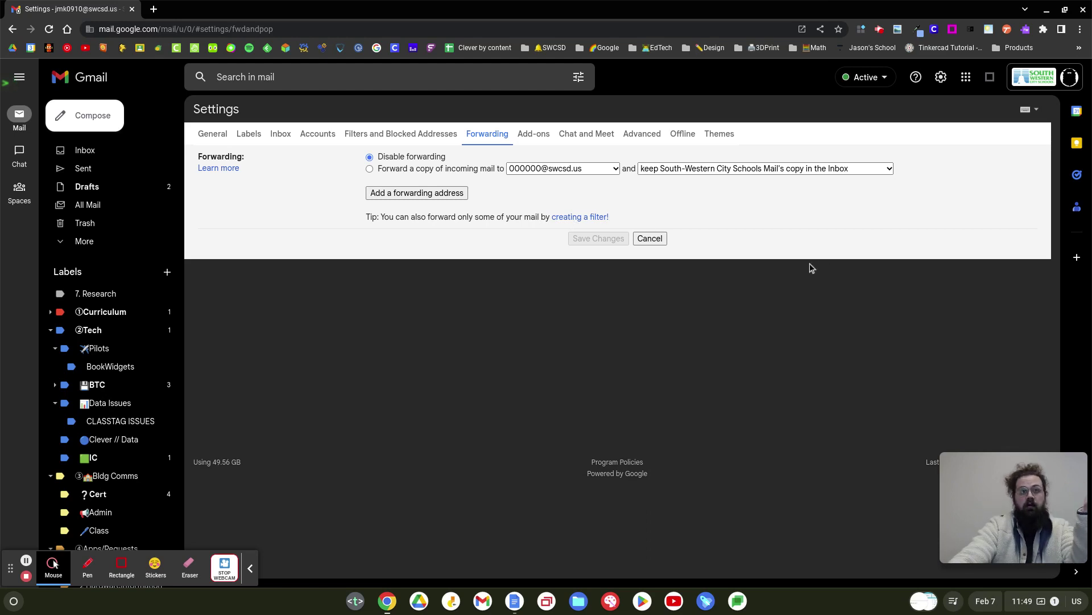
click(587, 218)
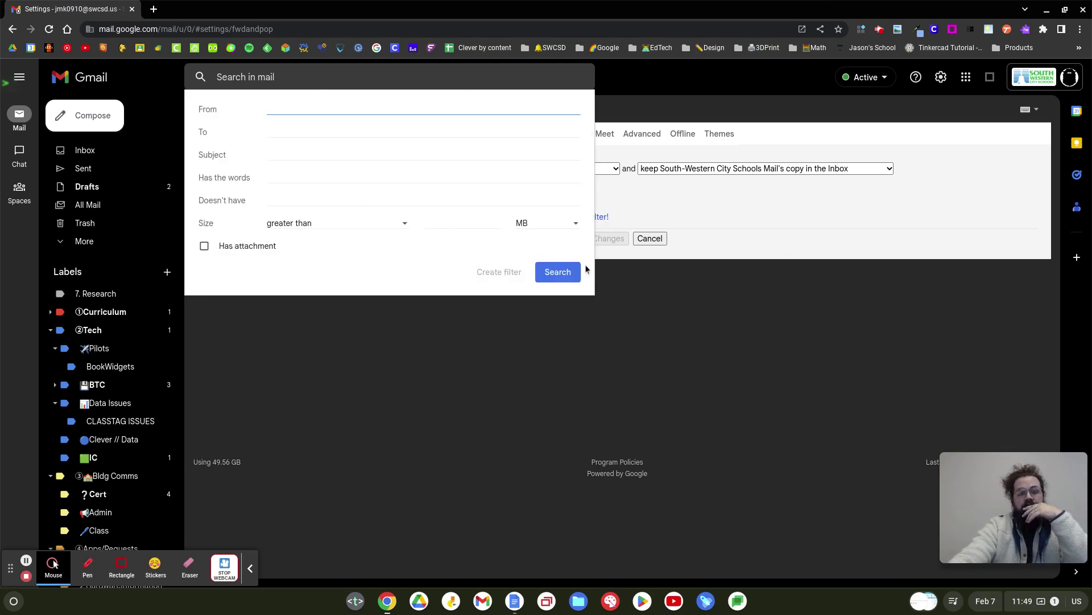
click(898, 250)
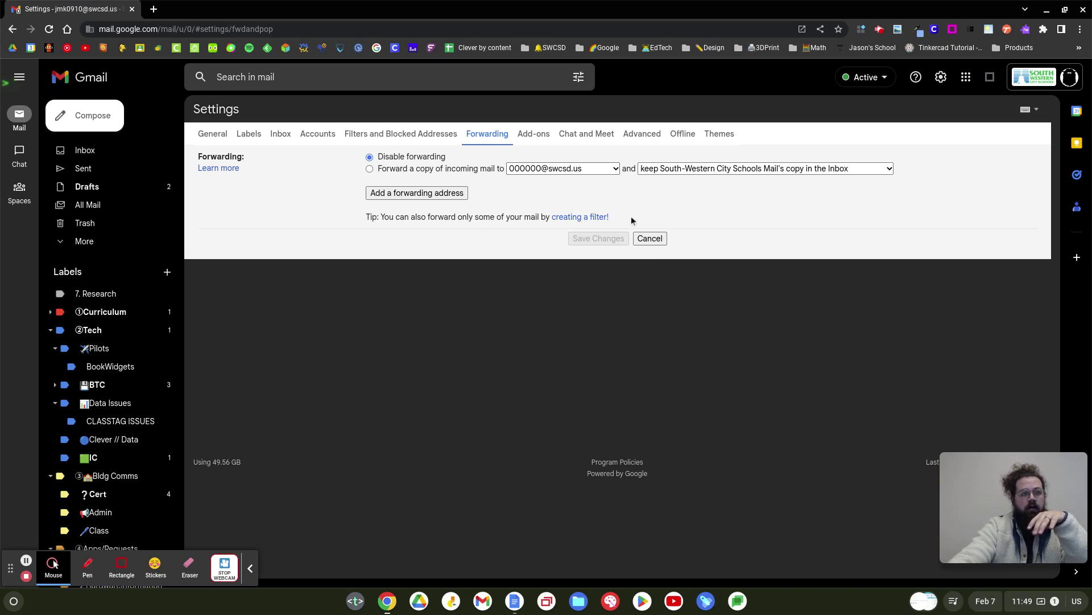
click(650, 237)
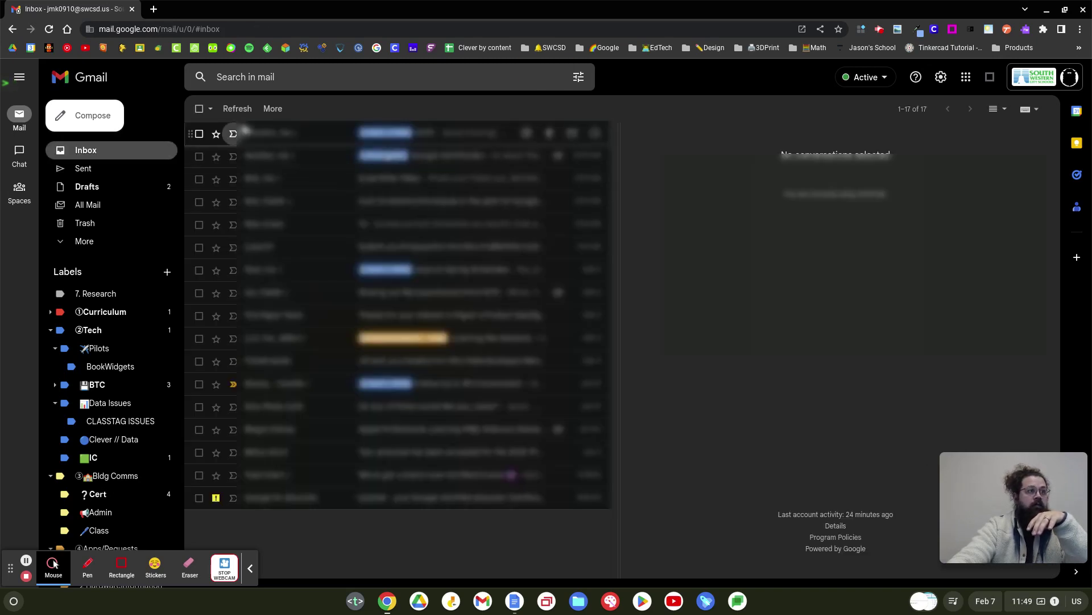
Open the FETC conversation and start a filter for messages from its sender.
click(251, 133)
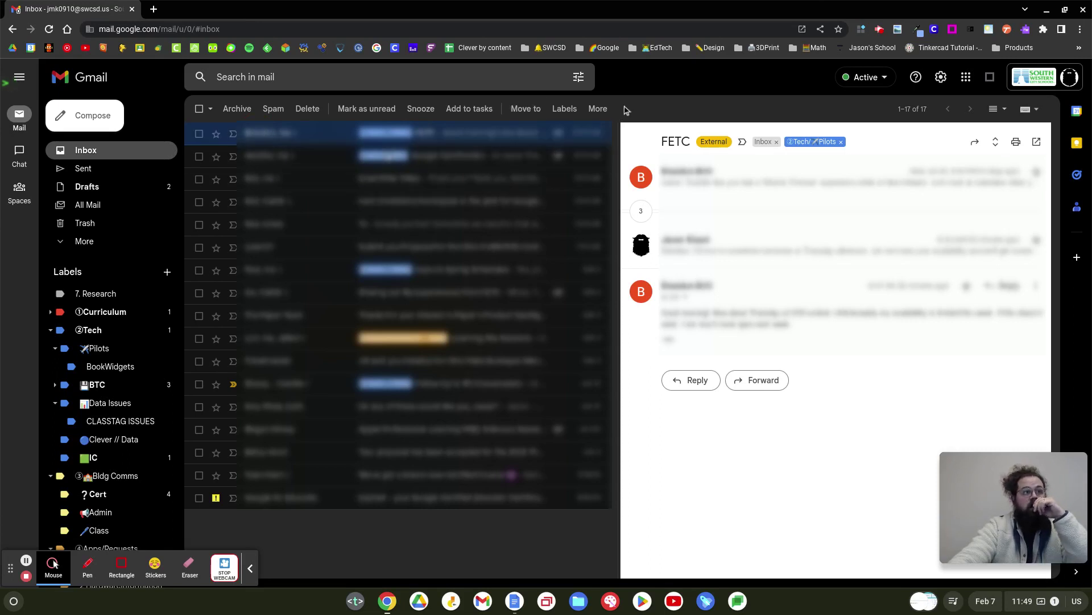
click(597, 108)
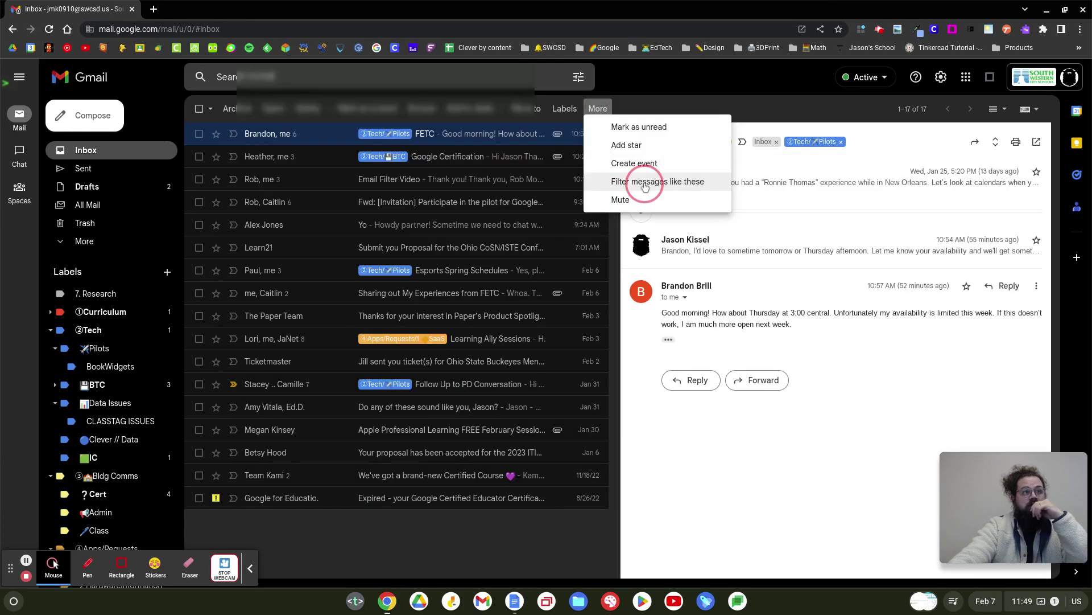
click(644, 182)
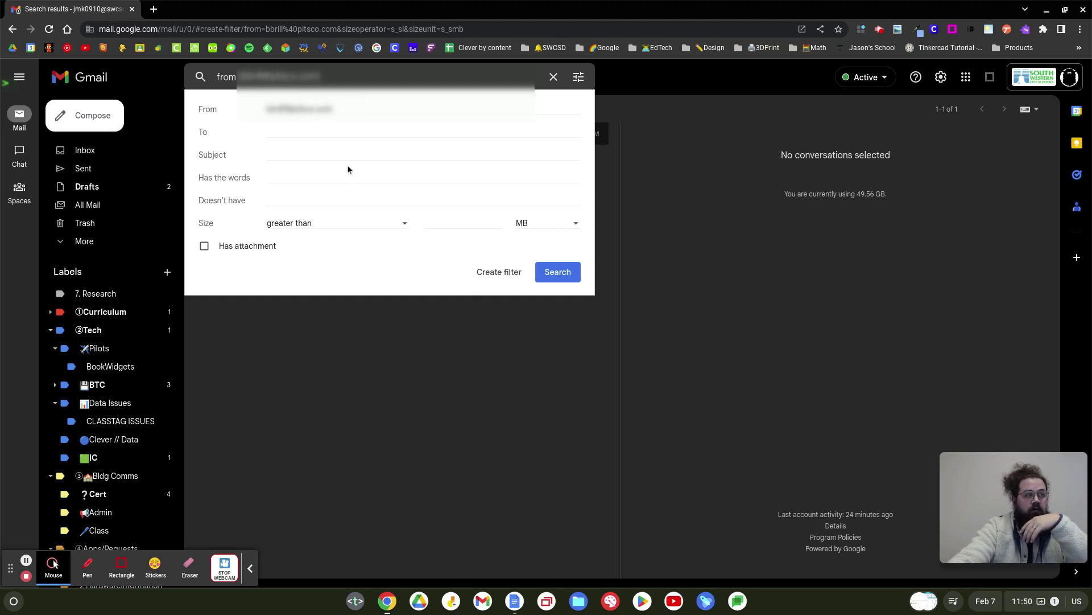
Review the From, Subject and Has the words criteria, then proceed to filter actions.
click(285, 155)
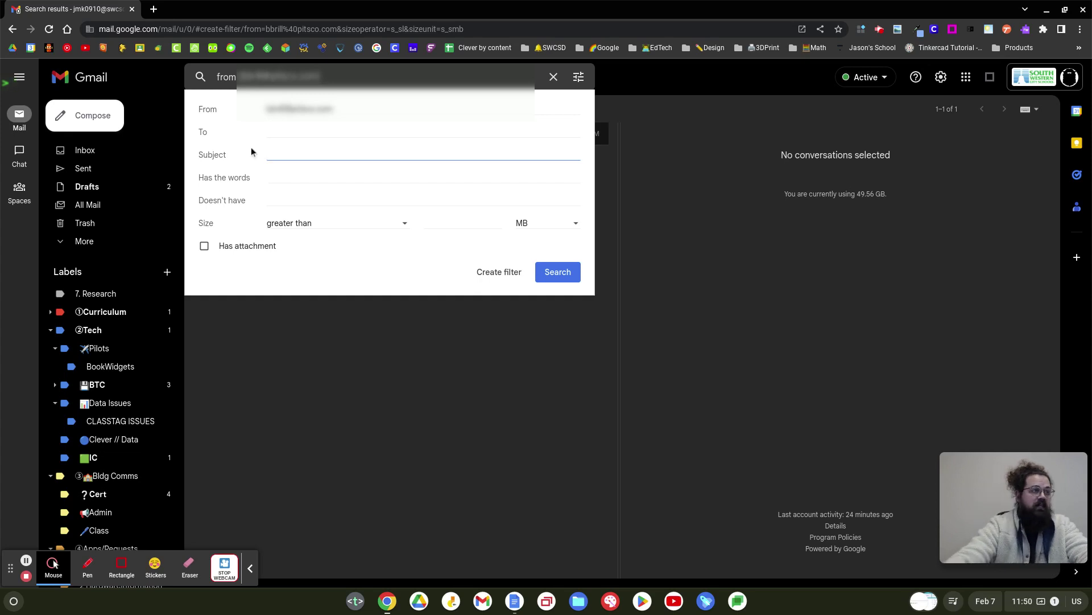
click(266, 178)
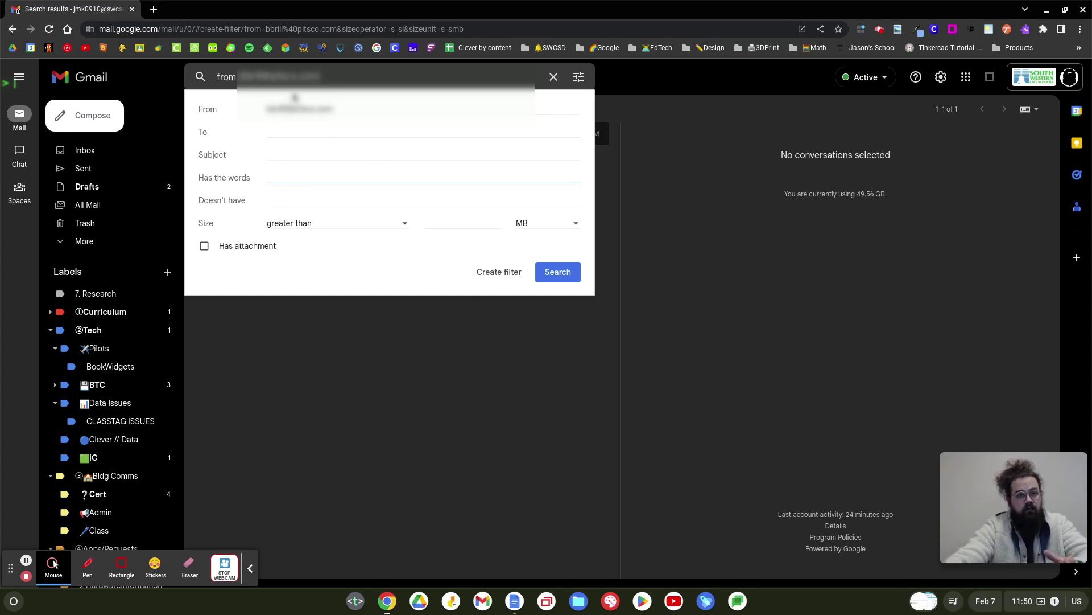
click(338, 108)
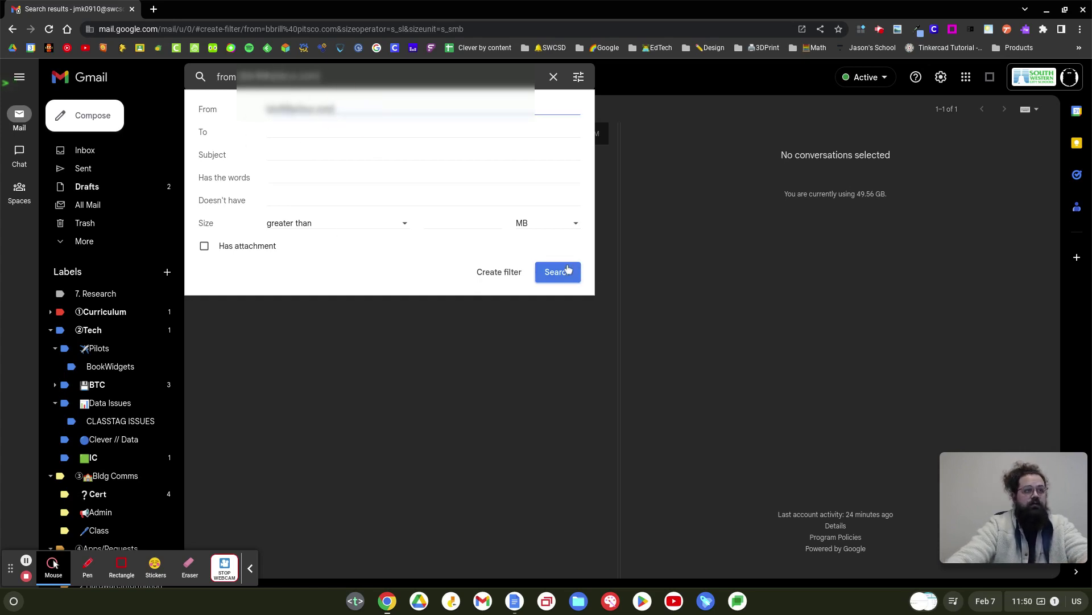
click(499, 272)
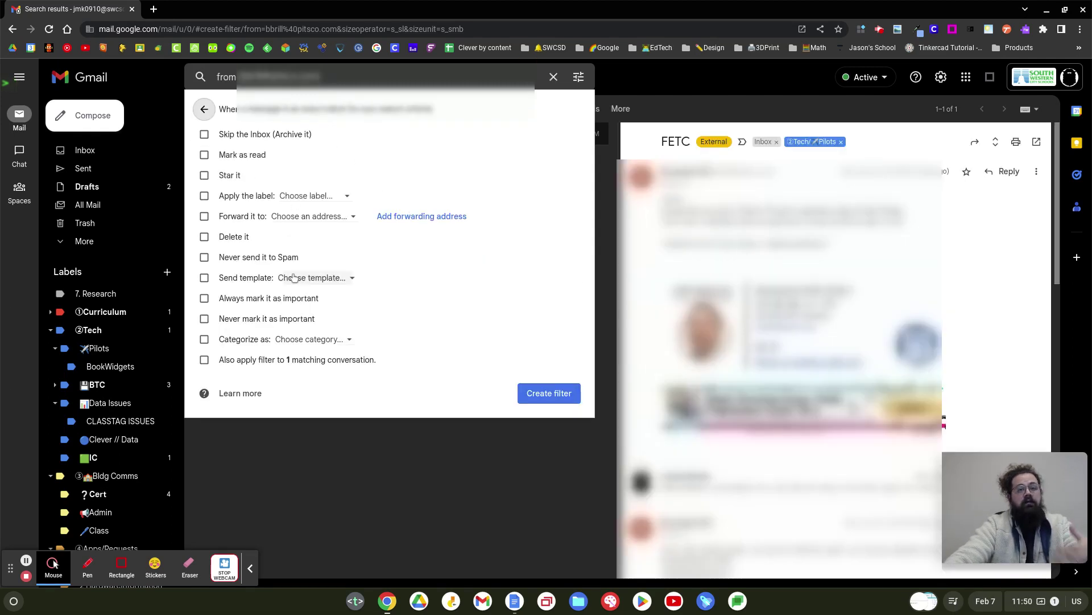
Make the filter skip the Inbox and forward to the added address, then create it.
click(204, 135)
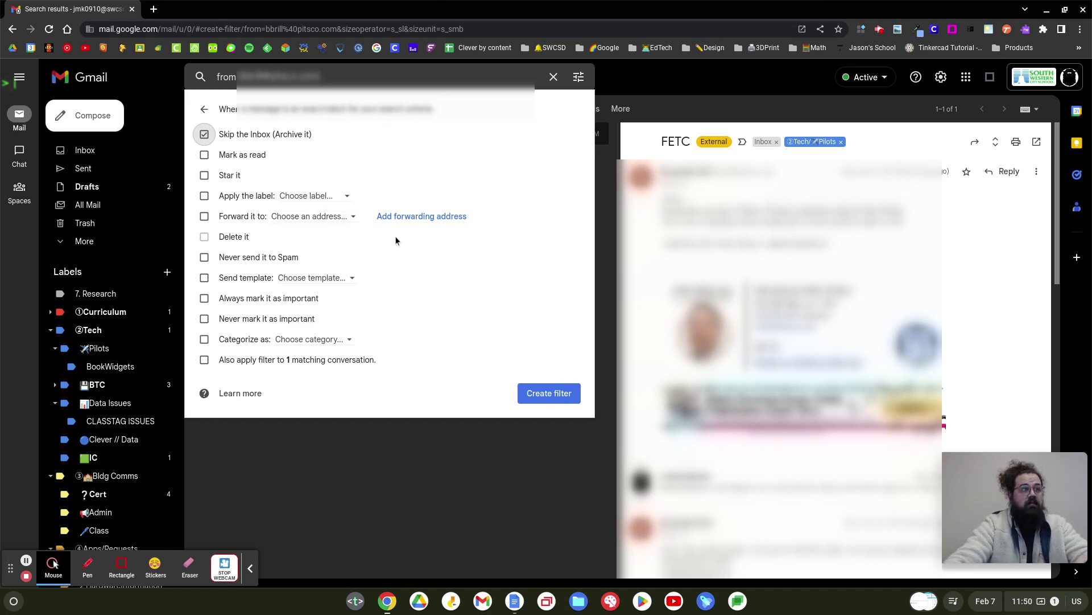
click(316, 197)
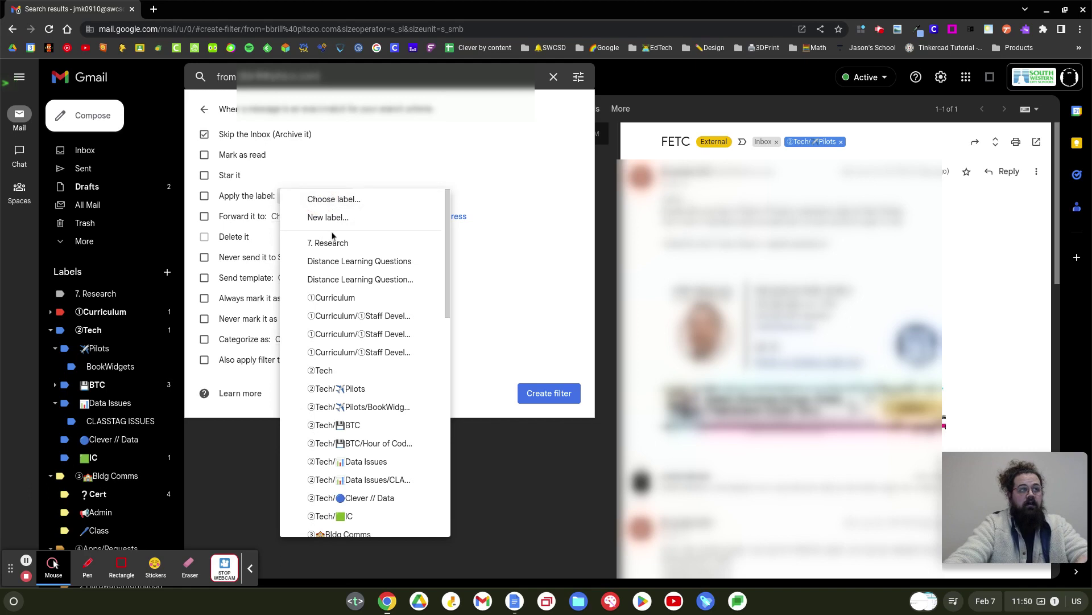
click(470, 149)
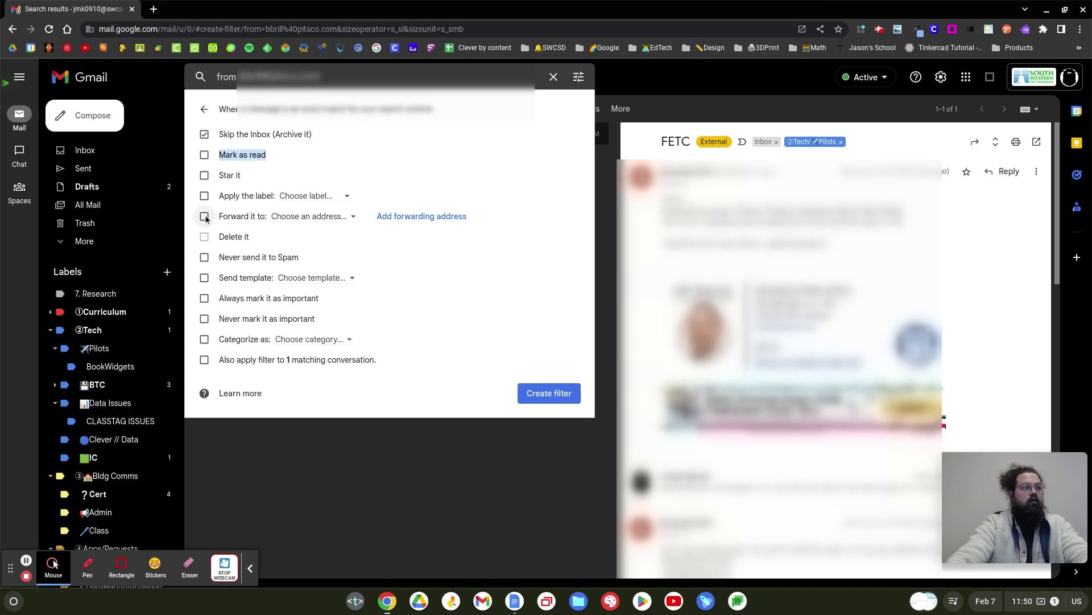
click(304, 223)
click(329, 225)
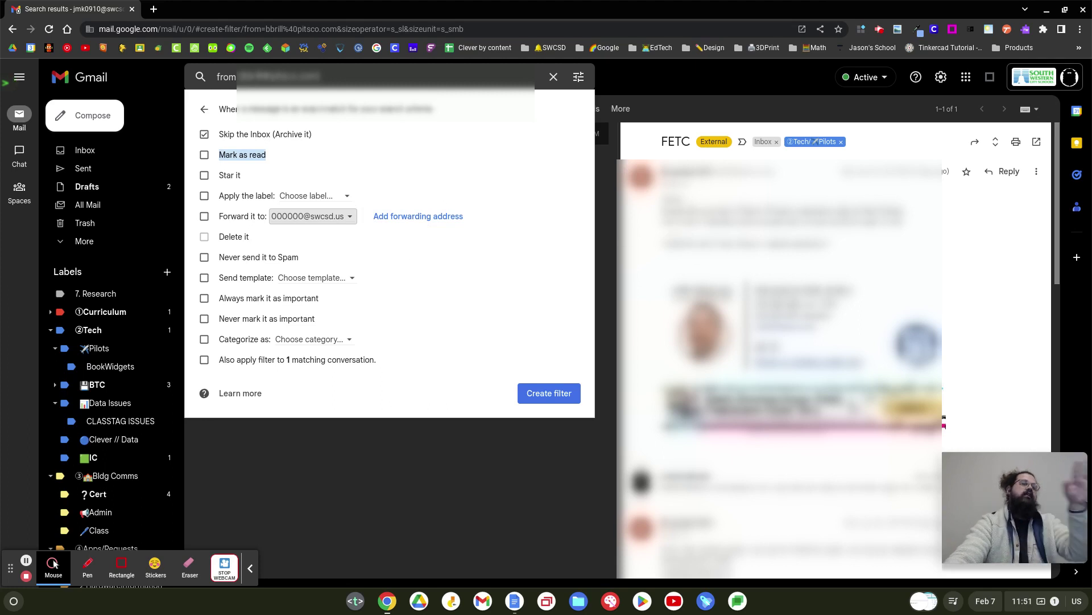
click(204, 217)
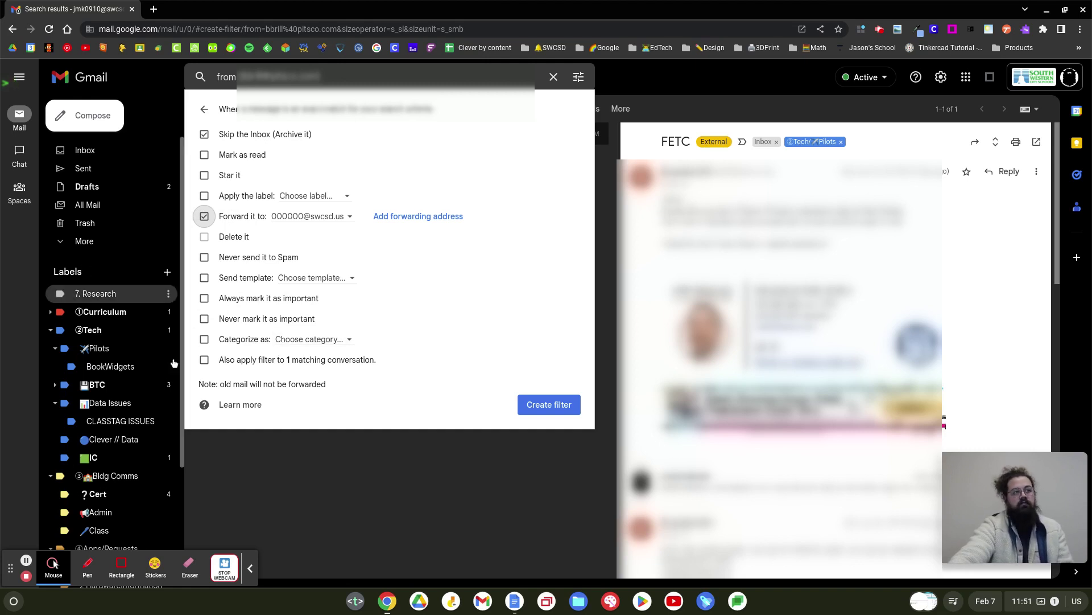
click(562, 410)
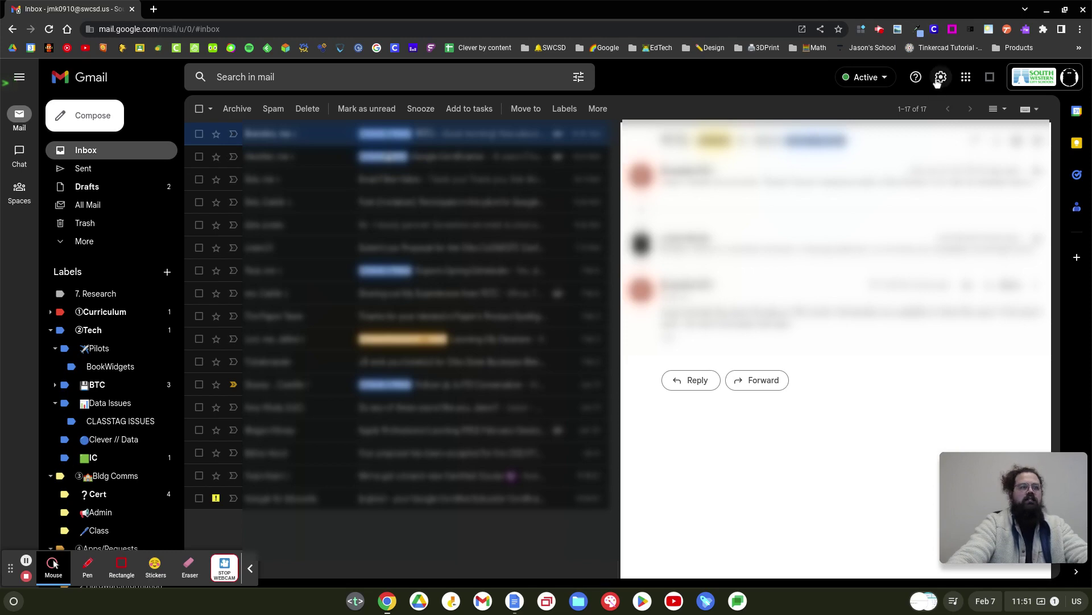
Open full settings at Filters and Blocked Addresses, then switch to the Forwarding tab.
click(941, 78)
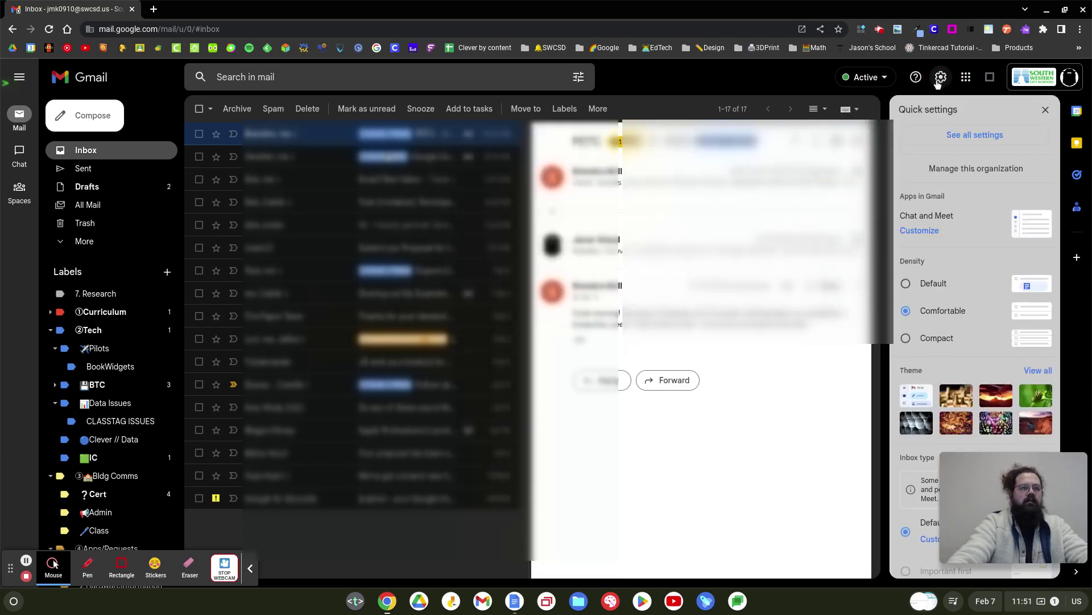
click(946, 135)
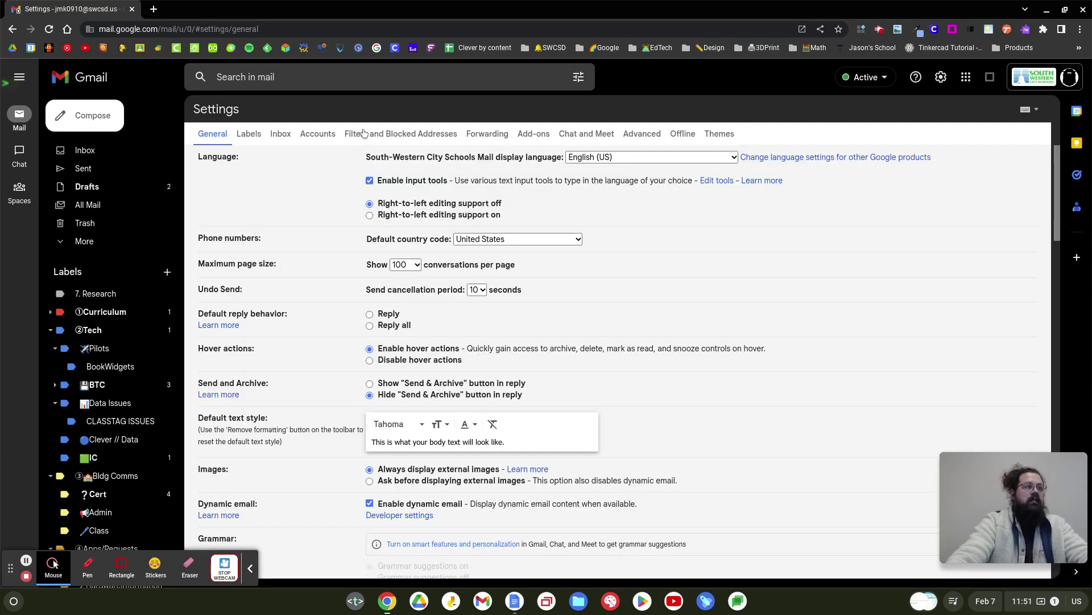
click(364, 132)
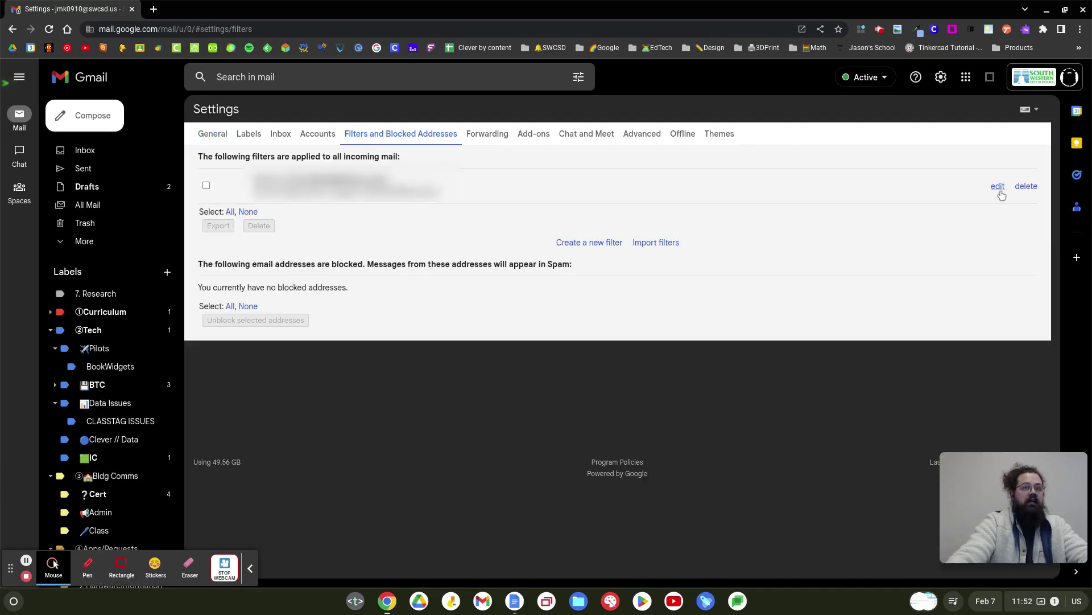
drag(1002, 195, 910, 212)
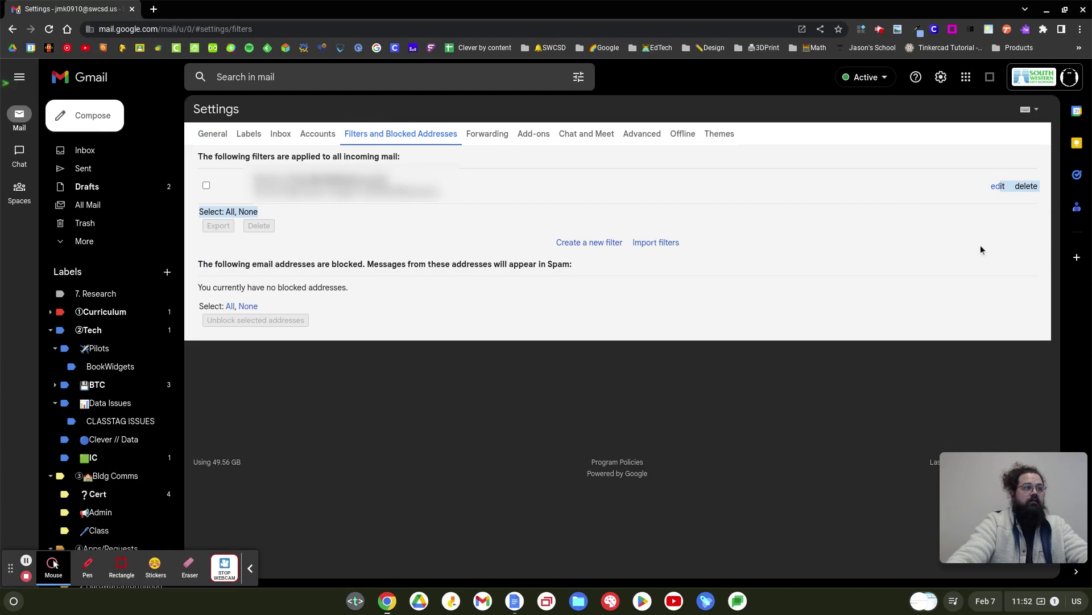
click(267, 250)
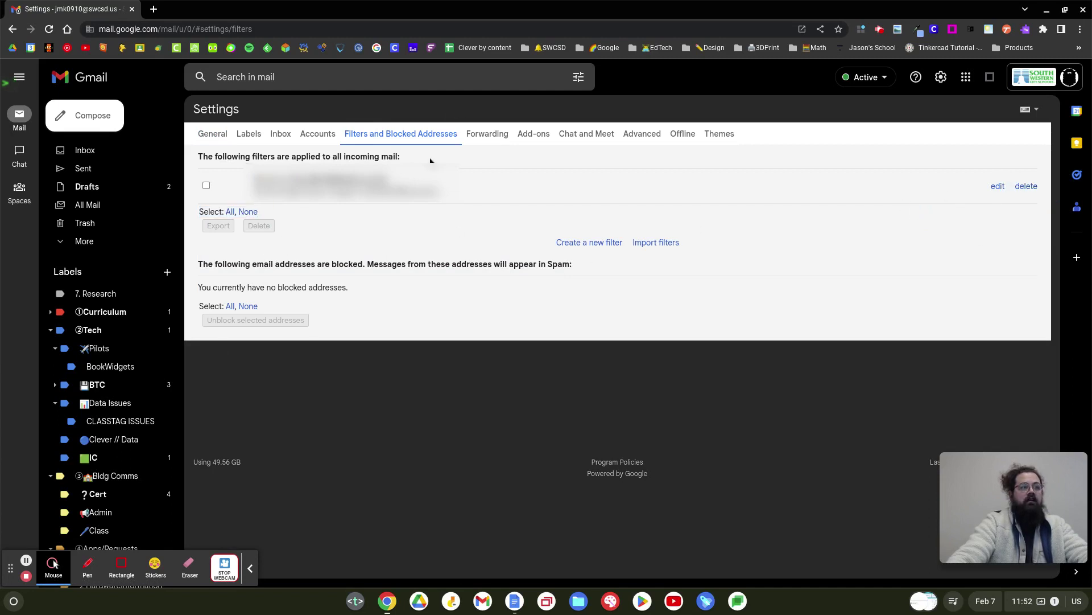
click(493, 136)
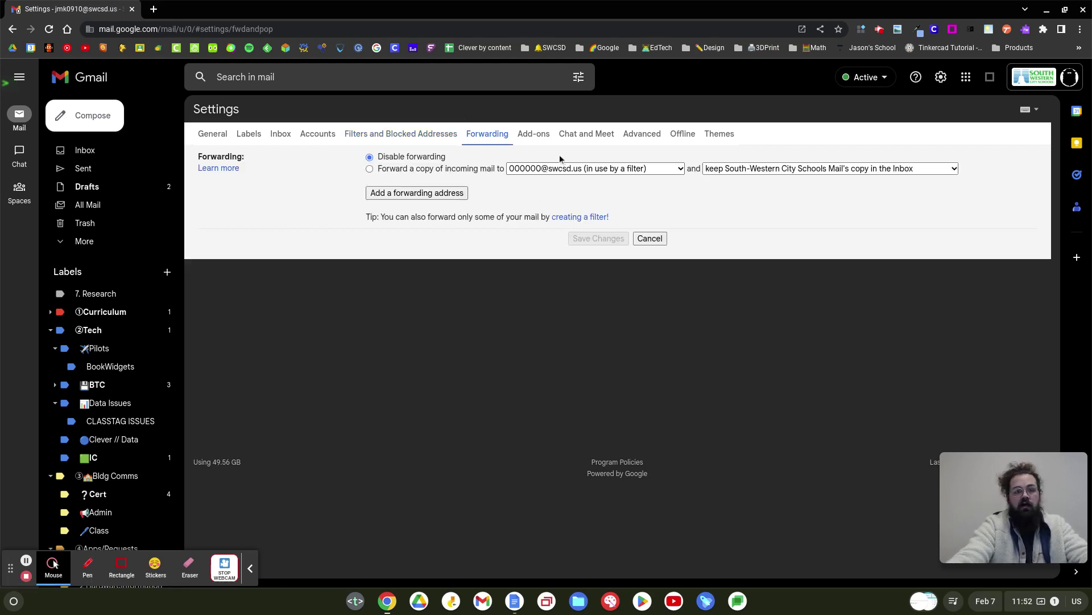
Check the forwarding address list without changes and go back to Filters and Blocked Addresses.
click(556, 168)
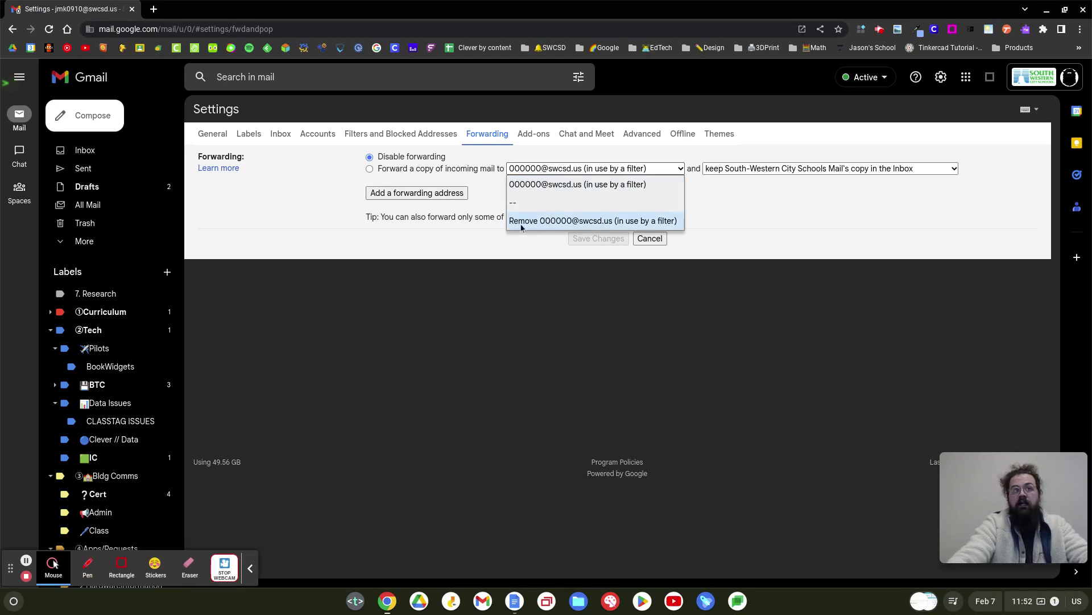
click(777, 224)
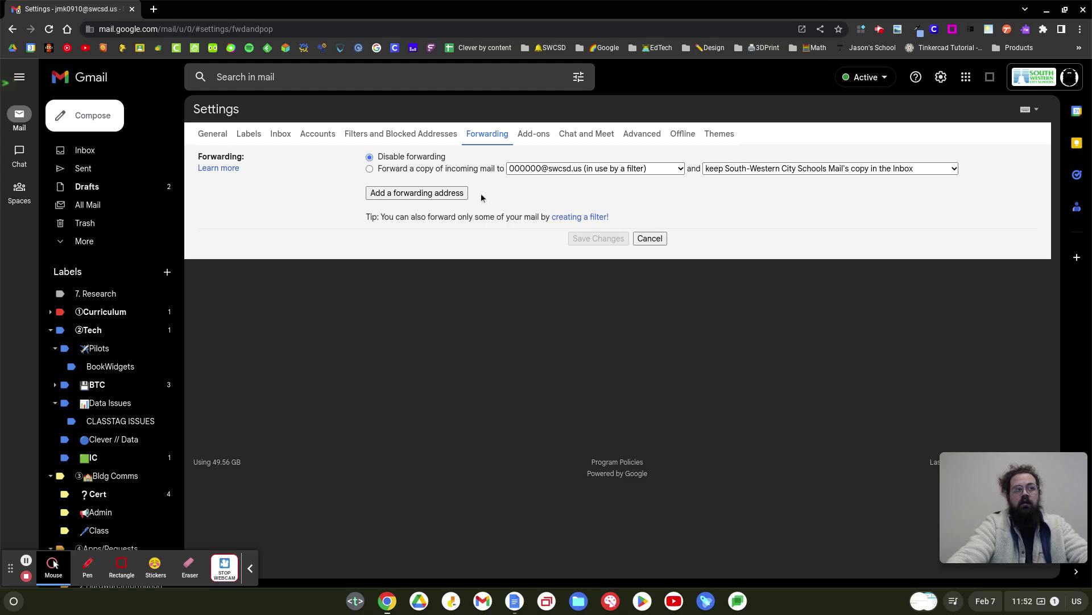
click(415, 136)
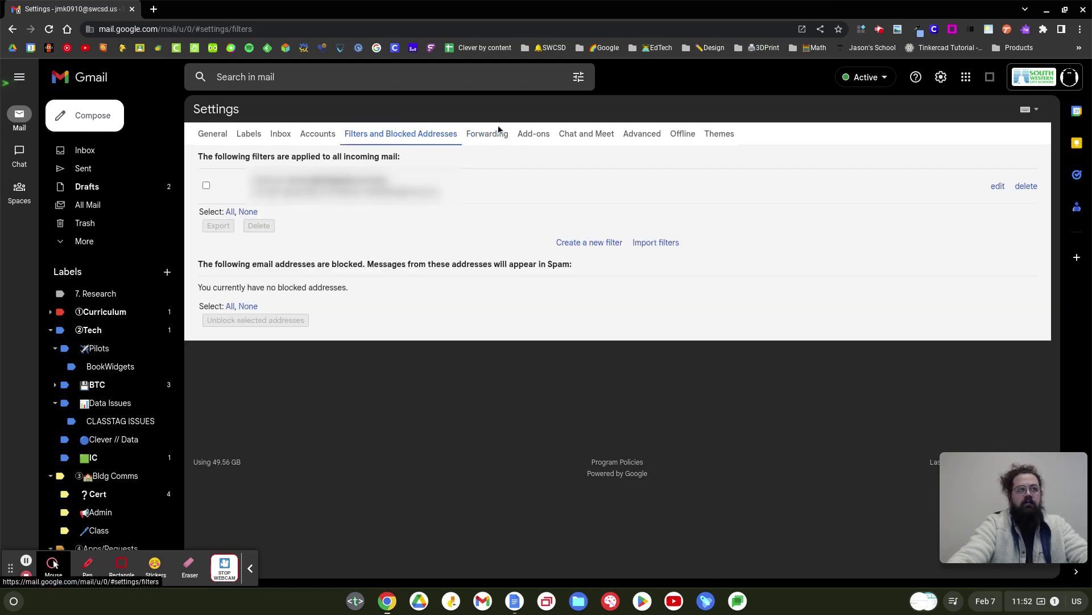
drag(495, 133, 381, 153)
click(404, 137)
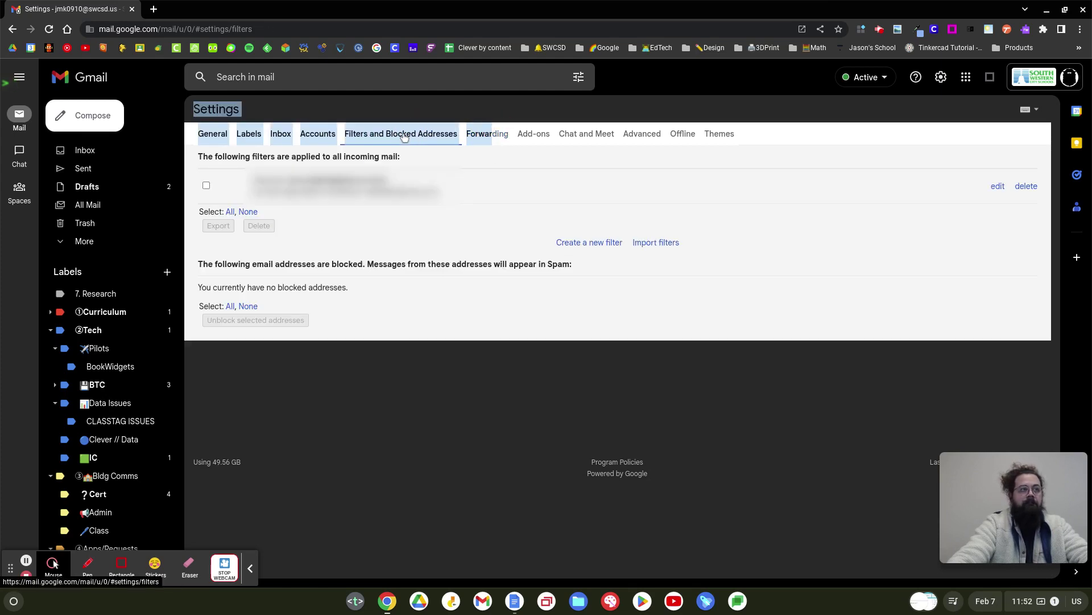